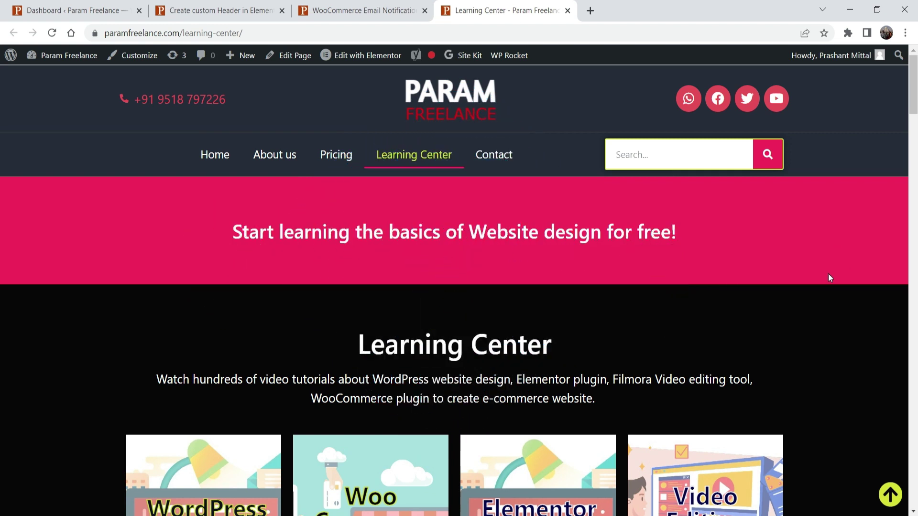
Scroll through the current article and review its Recently Published Articles heading.
scroll(828, 258, "down", 10)
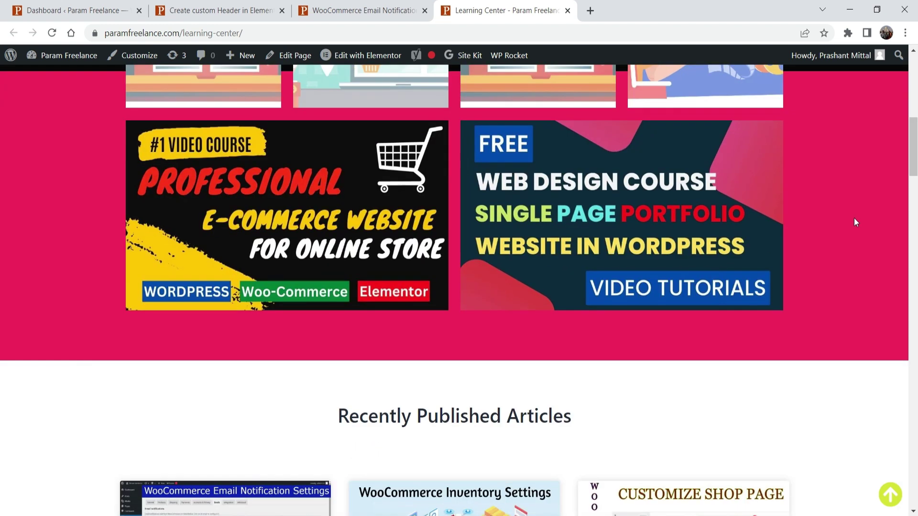
scroll(855, 223, "down", 6)
left_click_drag(336, 108, 573, 106)
left_click(678, 115)
scroll(851, 196, "down", 4)
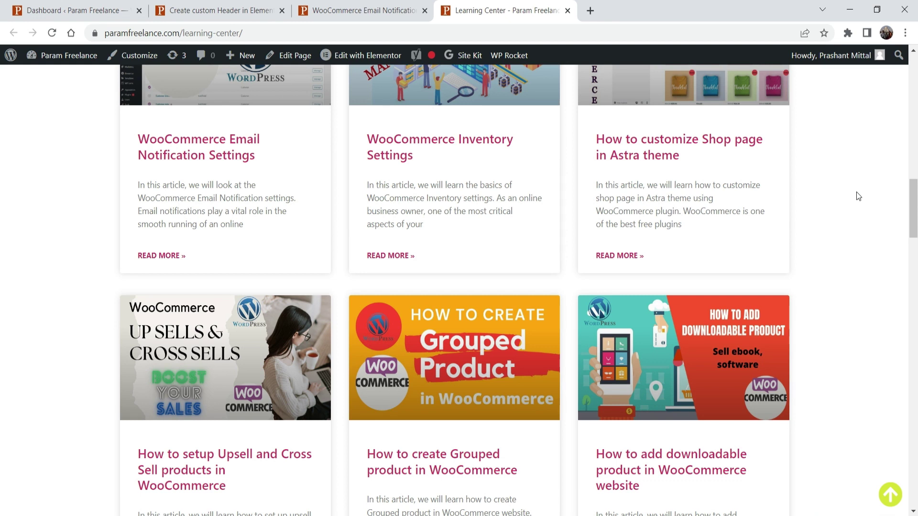
scroll(856, 196, "up", 3)
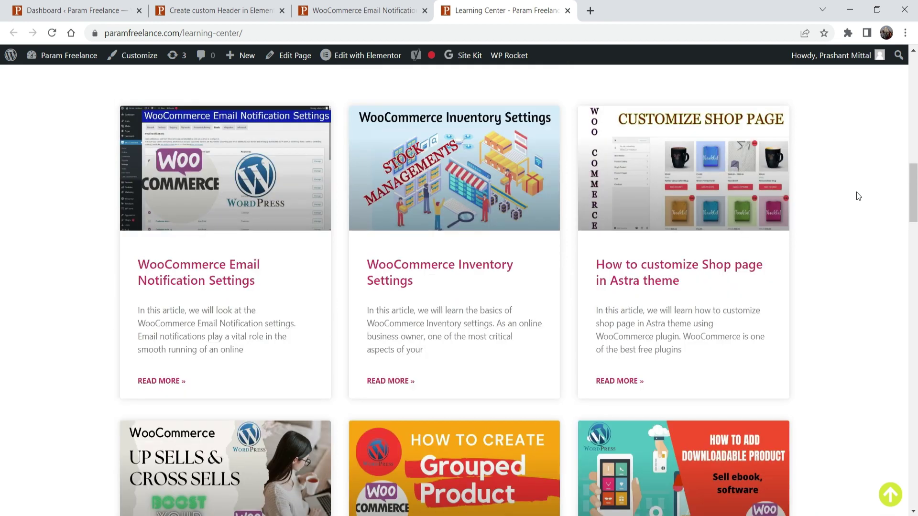
scroll(858, 198, "down", 14)
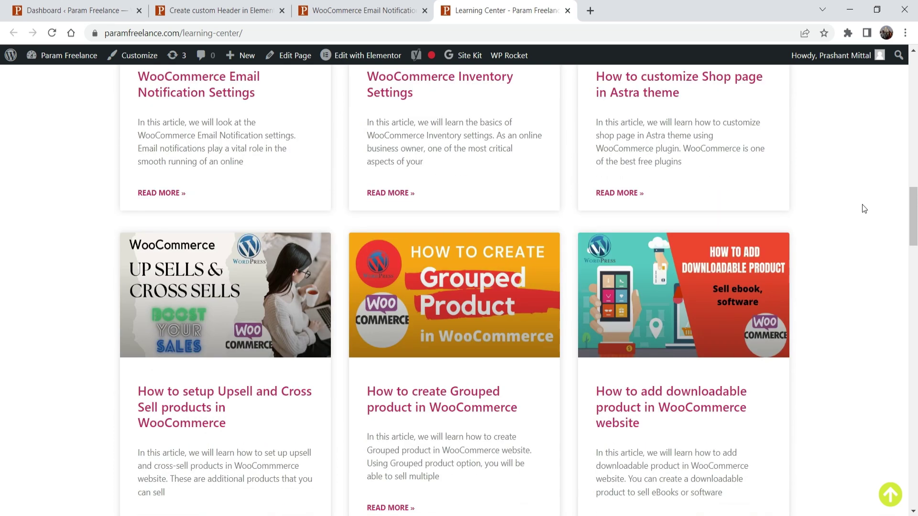
scroll(862, 212, "up", 10)
scroll(4, 248, "up", 3)
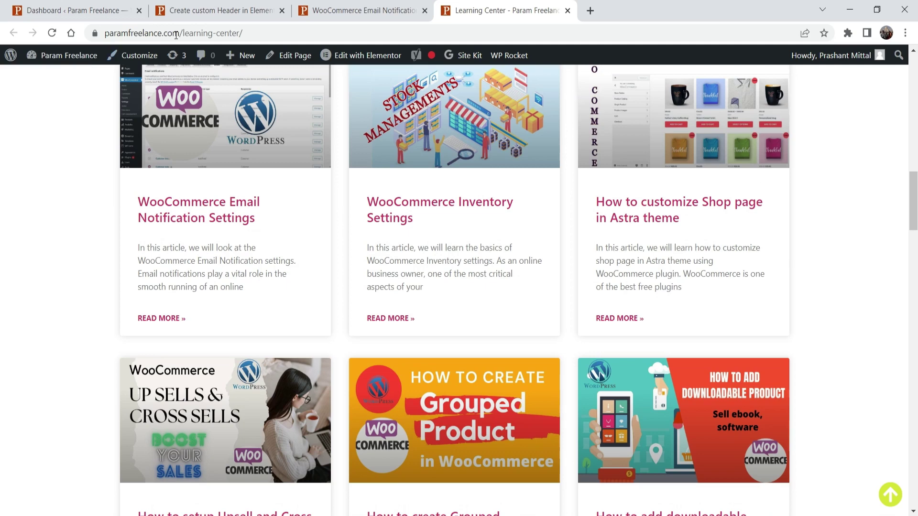
Review the WooCommerce Email Notification Settings article's title and Recent Articles sidebar.
left_click(344, 14)
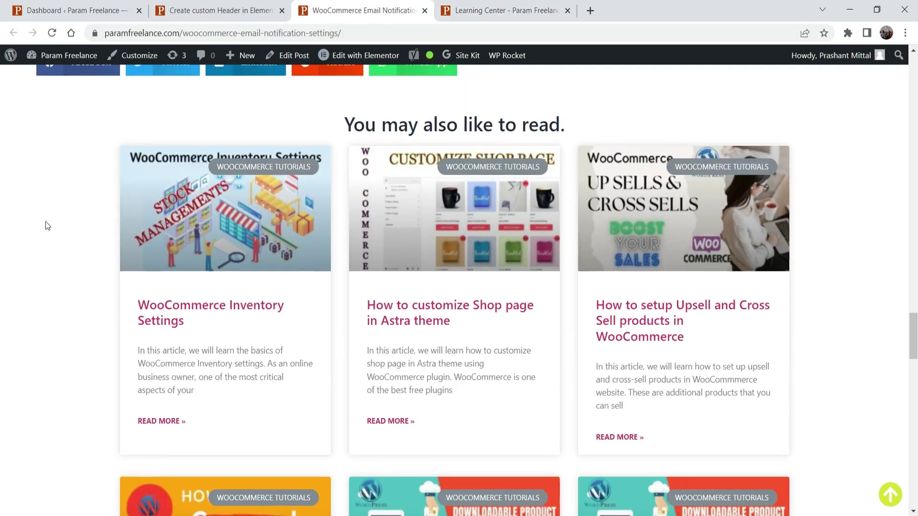
scroll(4, 245, "up", 20)
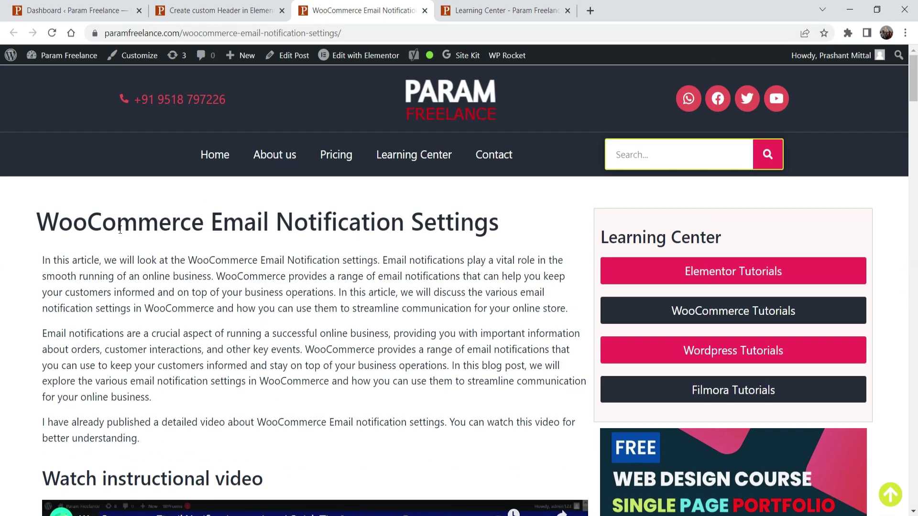
left_click_drag(44, 220, 200, 220)
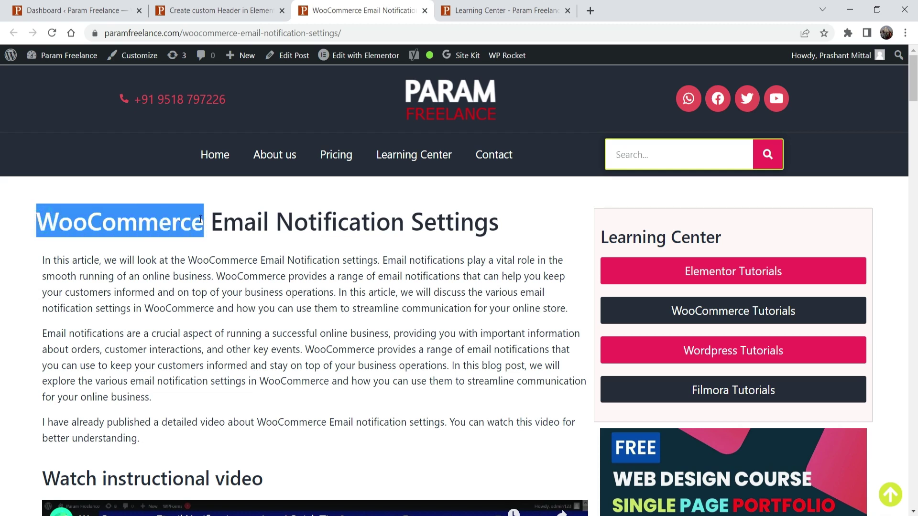
left_click(228, 290)
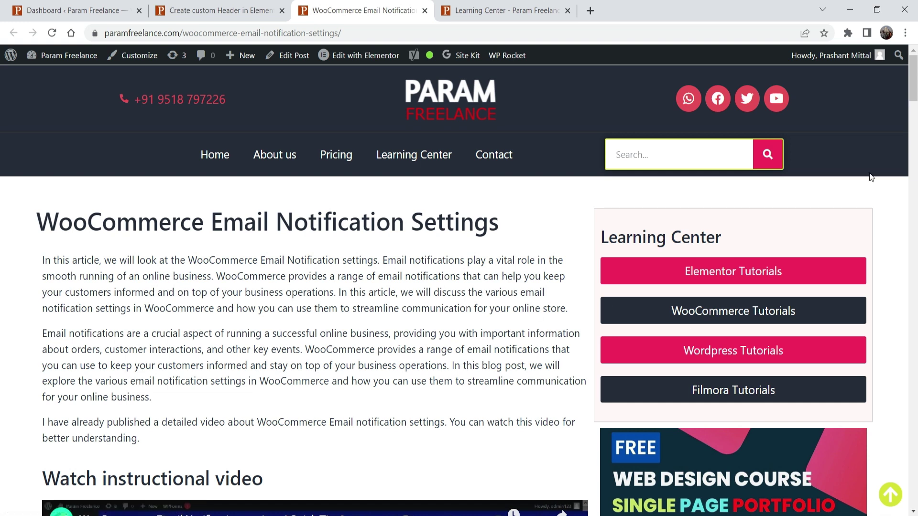
scroll(913, 110, "down", 5)
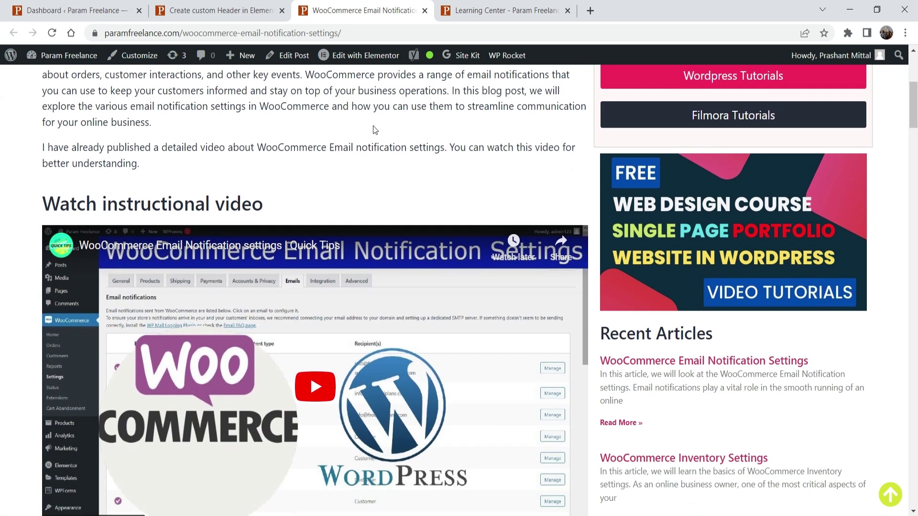
scroll(910, 110, "down", 5)
scroll(666, 140, "up", 2)
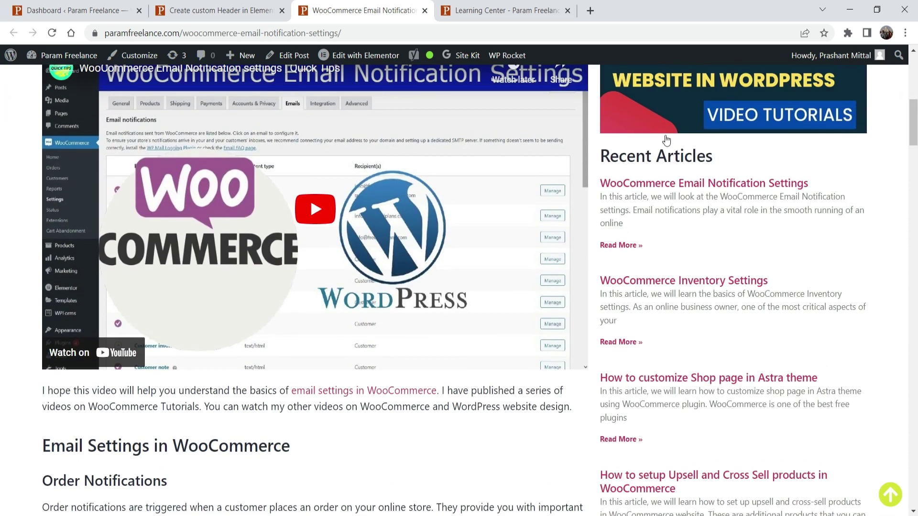
mouse_move(604, 158)
left_mouse_down()
mouse_move(732, 160)
mouse_move(603, 158)
left_mouse_up()
left_click(735, 158)
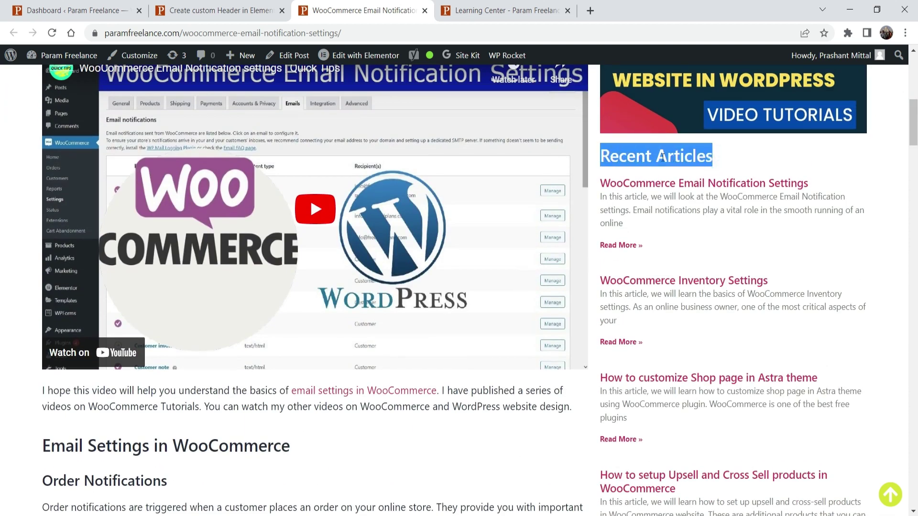
left_click(666, 155)
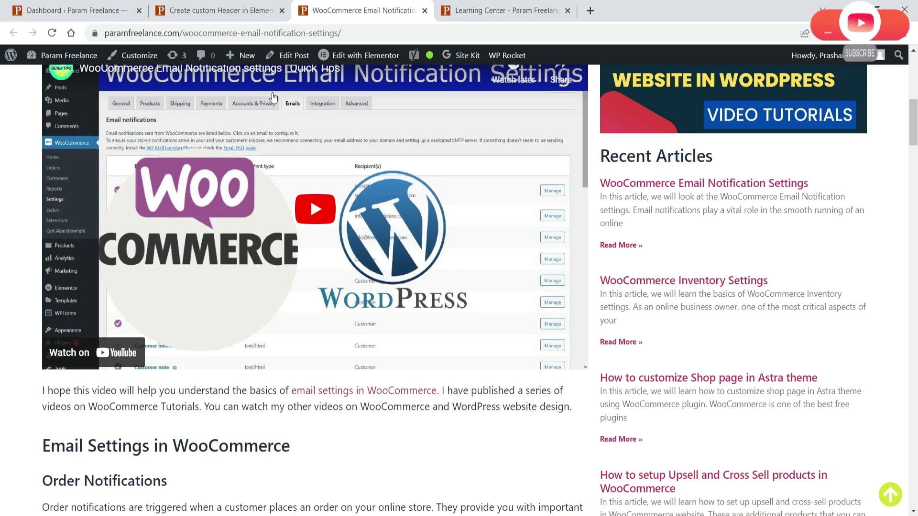
left_click_drag(601, 158, 714, 158)
left_click(732, 156)
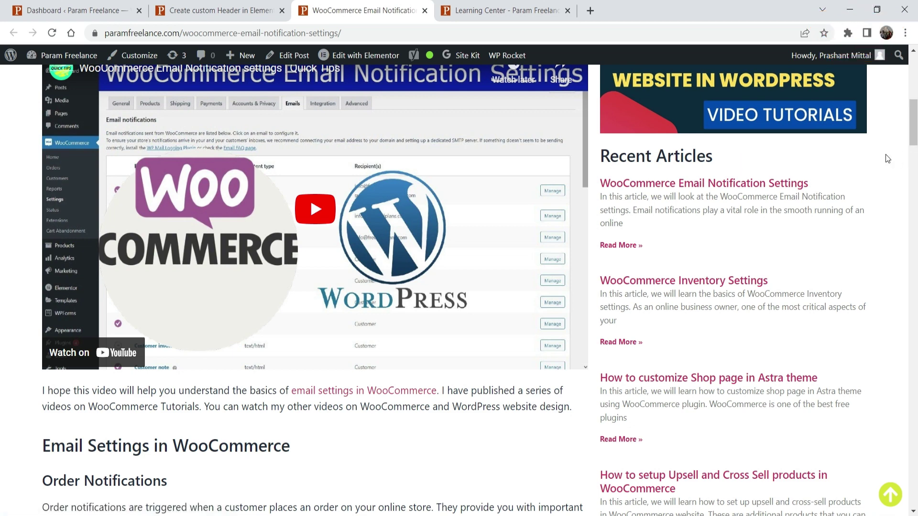
Inspect its 'You may also like to read.' section, then go to the custom header in Elementor article.
left_click_drag(911, 142, 2, 338)
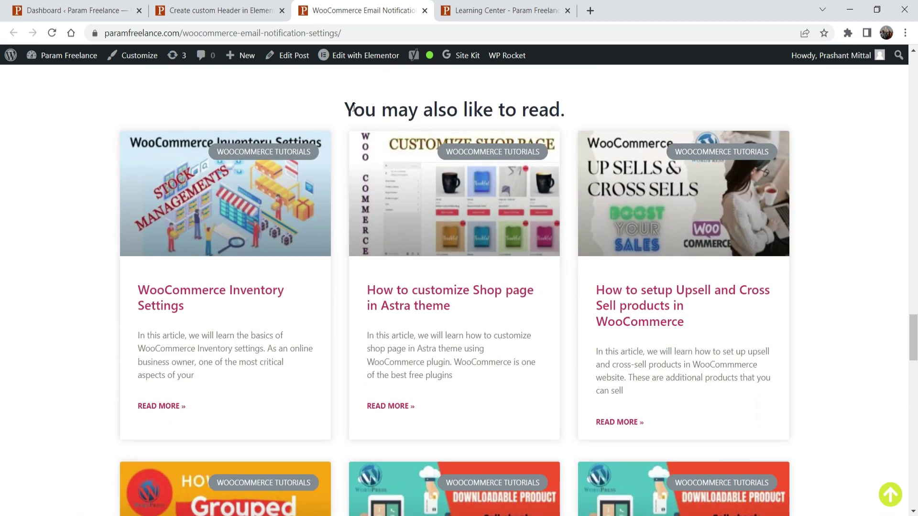
left_click_drag(349, 107, 572, 114)
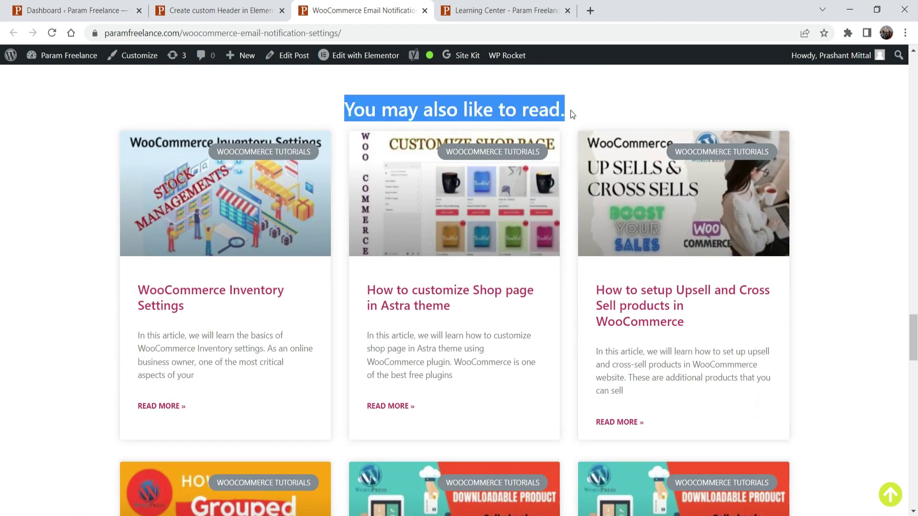
left_click(21, 206)
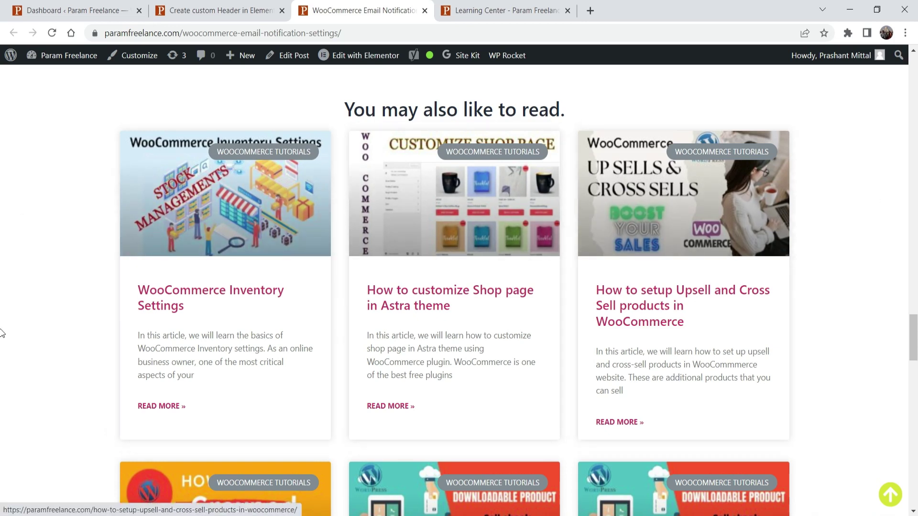
scroll(2, 345, "down", 5)
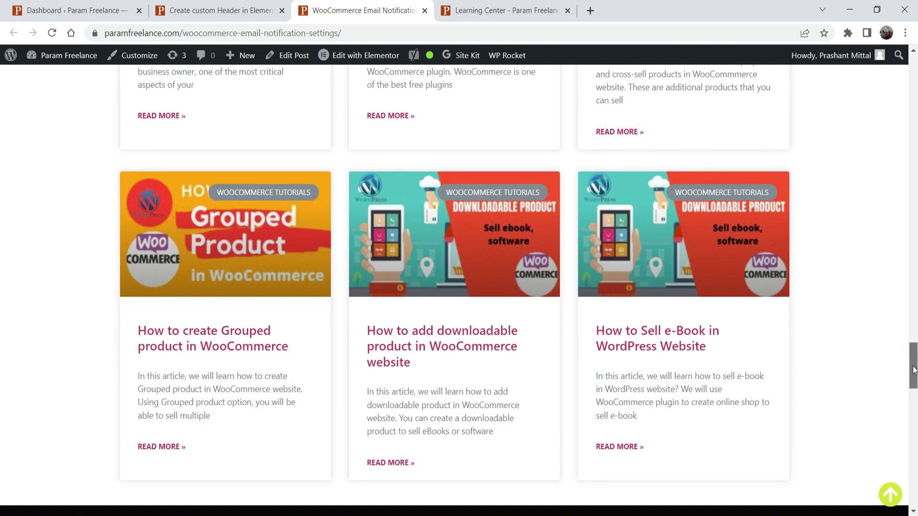
left_click_drag(913, 356, 904, 78)
scroll(904, 78, "up", 8)
left_click_drag(37, 220, 202, 220)
left_click(199, 281)
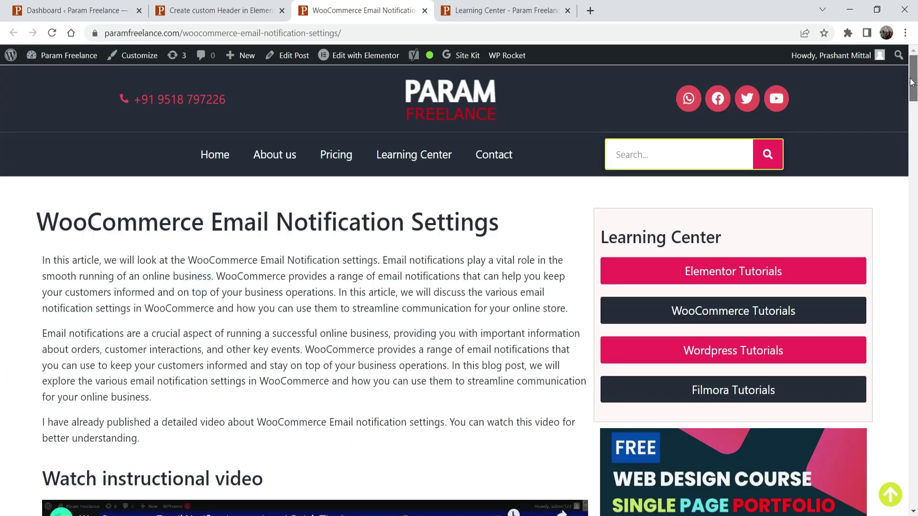
left_click_drag(913, 79, 913, 342)
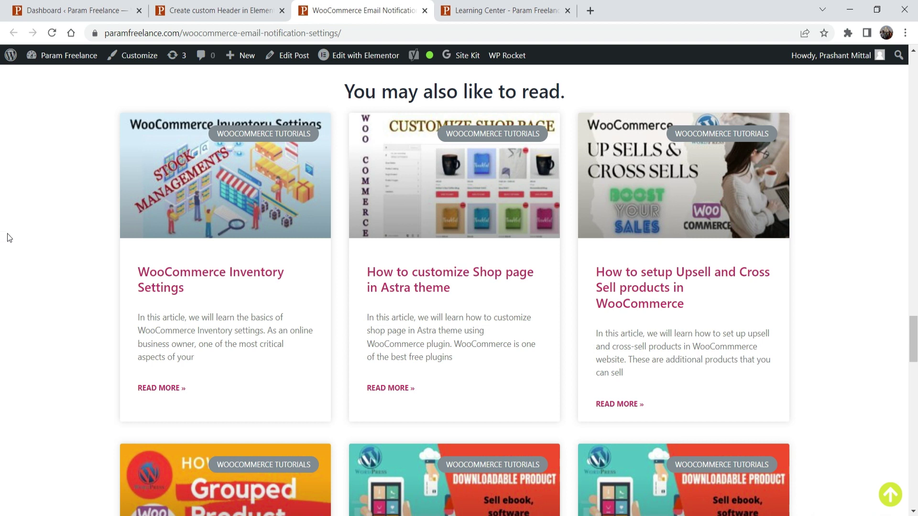
scroll(8, 233, "up", 3)
left_click(212, 11)
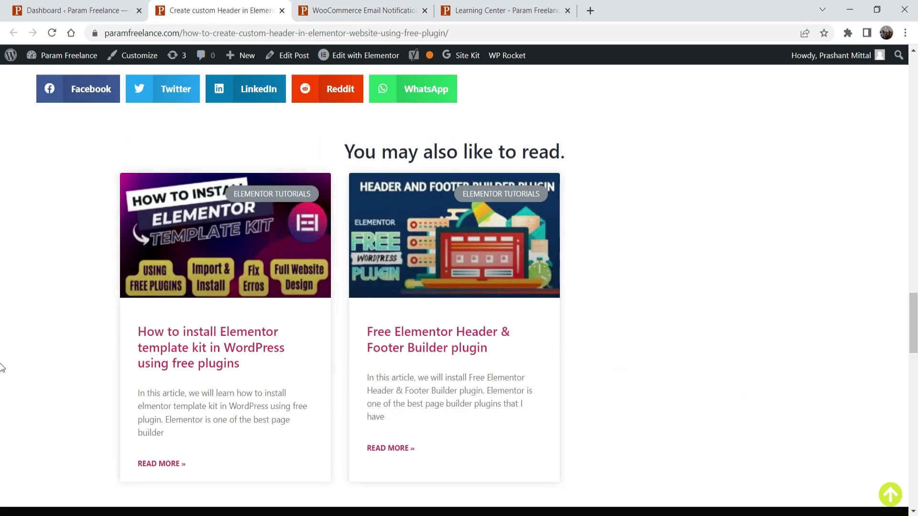
Return to the top of the custom header article and review its Elementor title.
key("Home")
left_click(115, 225)
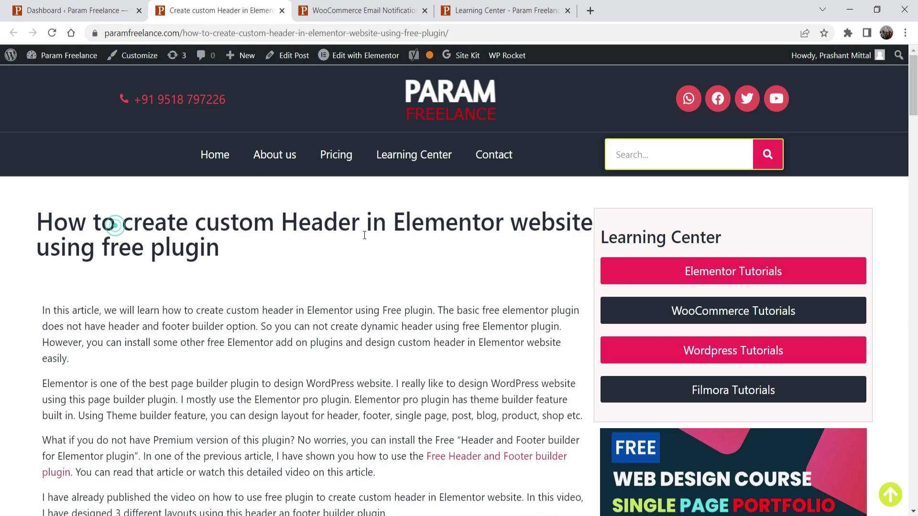
left_click_drag(393, 224, 508, 224)
left_click(444, 285)
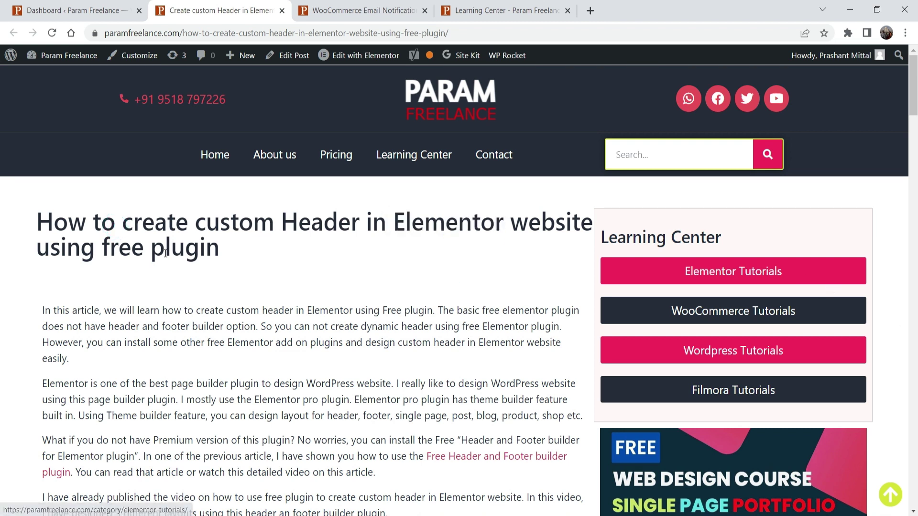
Review the 'You may also like to read.' heading, then move to the admin Dashboard.
scroll(1, 239, "down", 20)
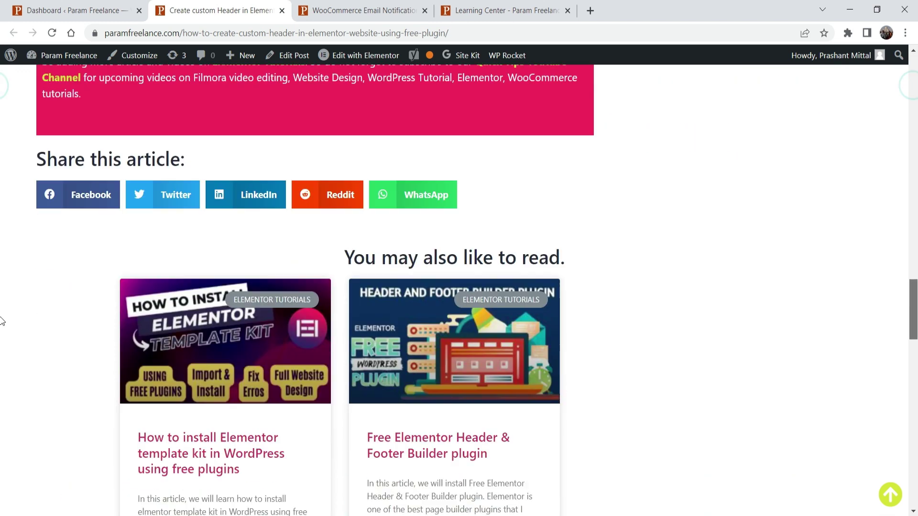
scroll(2, 335, "down", 5)
scroll(2, 328, "up", 3)
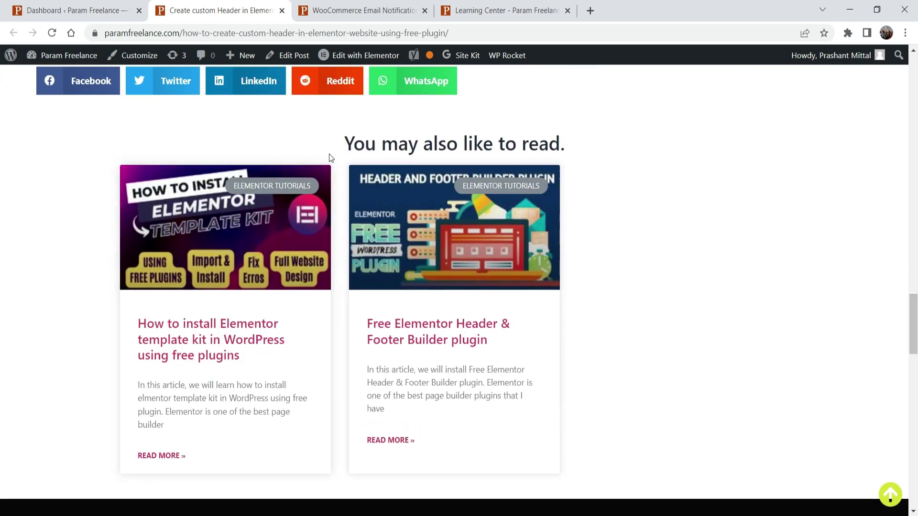
left_click_drag(342, 144, 565, 152)
left_click(613, 149)
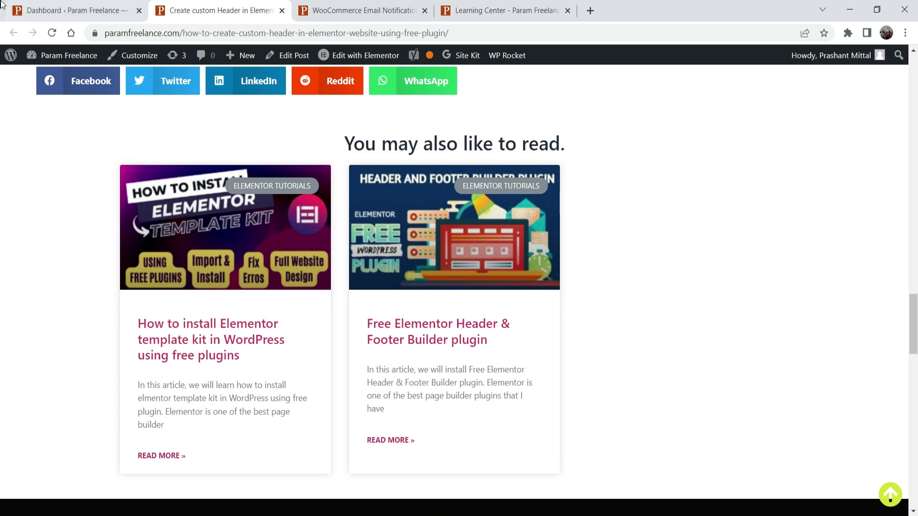
left_click(49, 9)
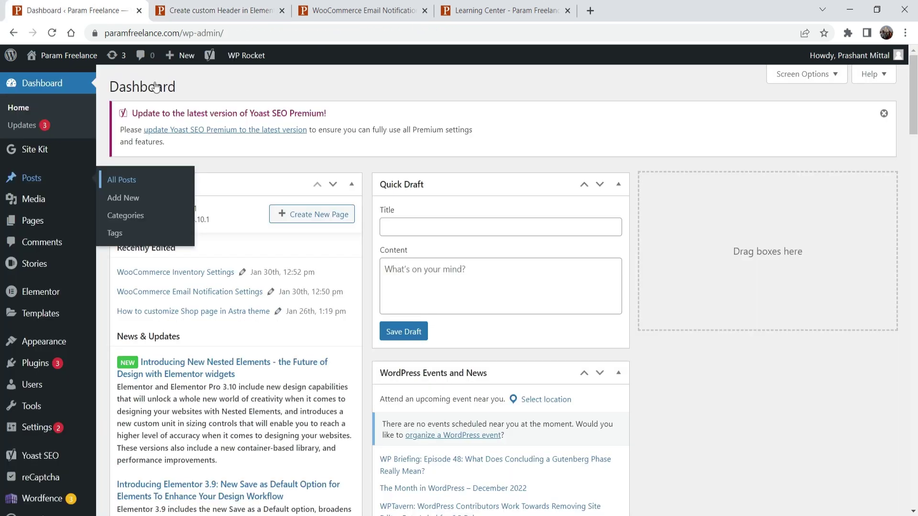
left_click(770, 414)
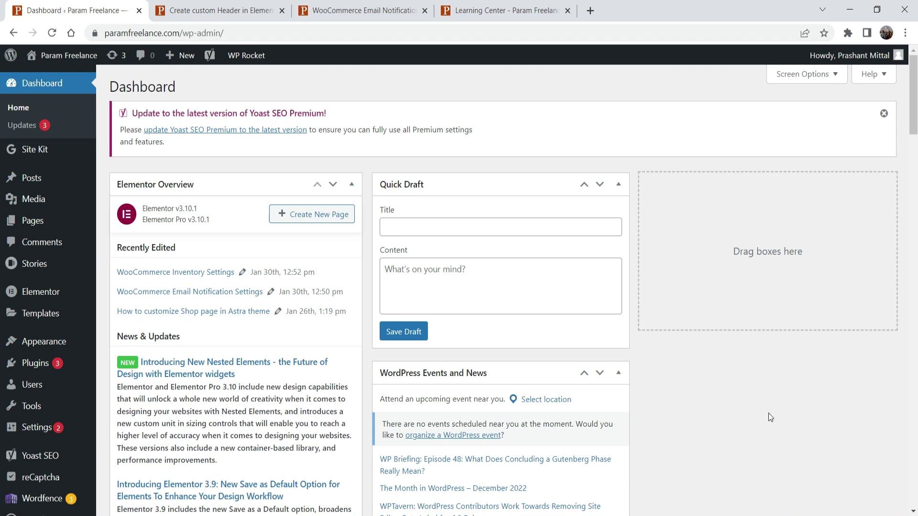
left_click(220, 10)
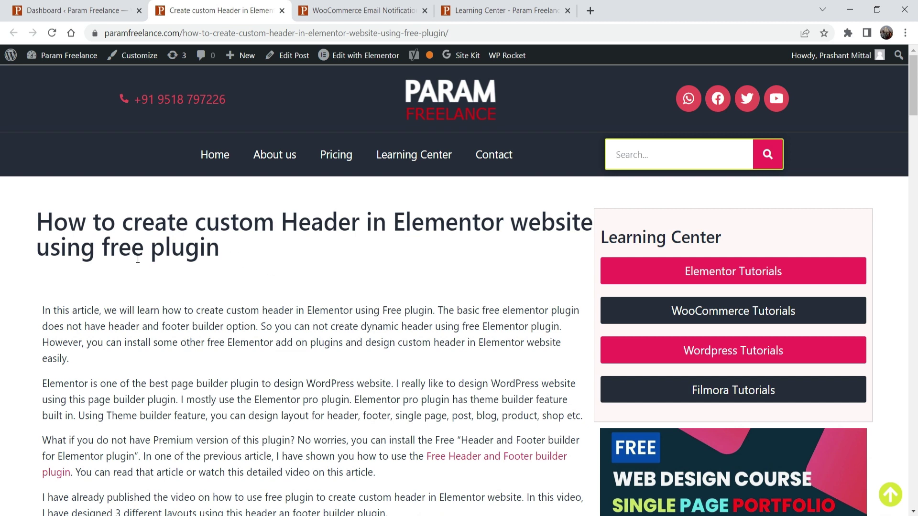
left_click_drag(38, 220, 286, 262)
left_click(287, 261)
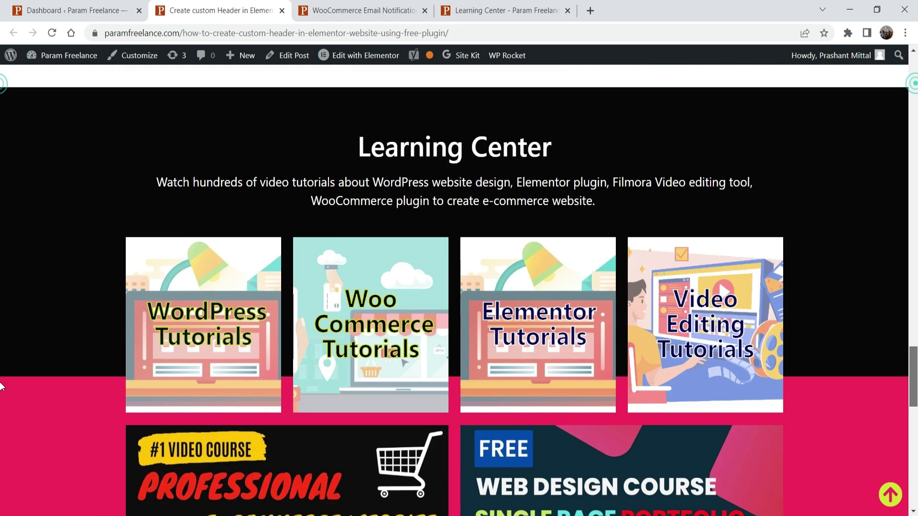
scroll(1, 387, "down", 7)
scroll(1, 303, "up", 20)
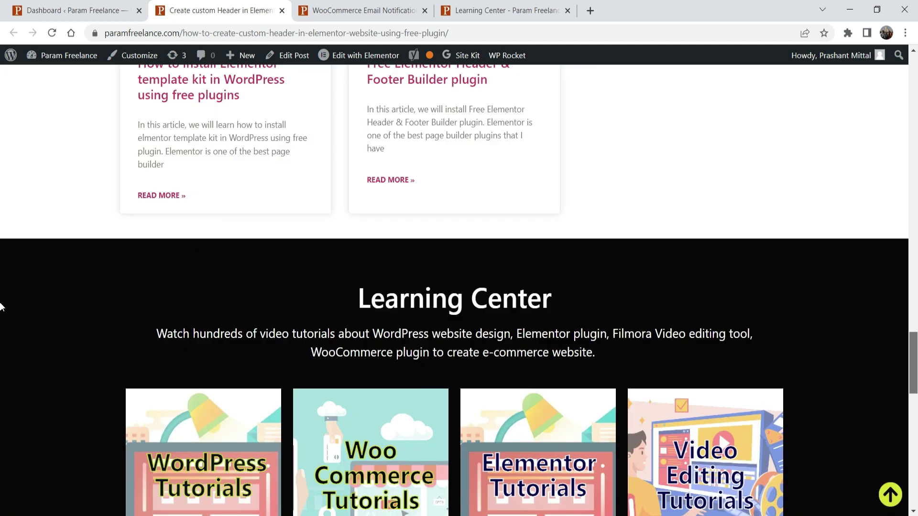
scroll(2, 292, "down", 7)
scroll(1, 324, "down", 1)
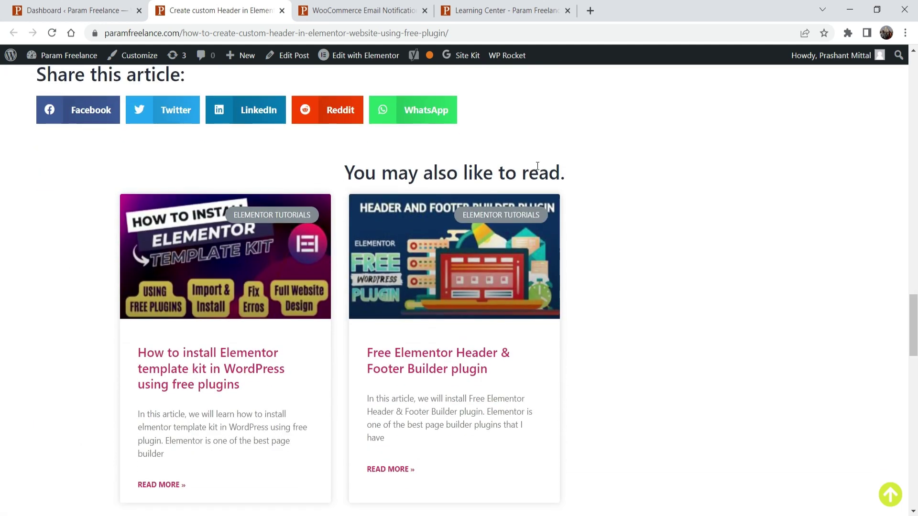
left_click(74, 10)
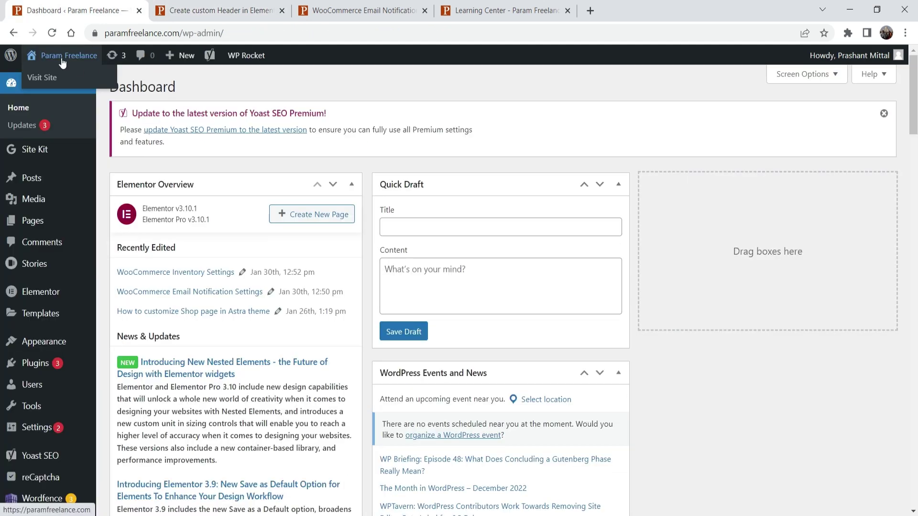
mouse_move(40, 294)
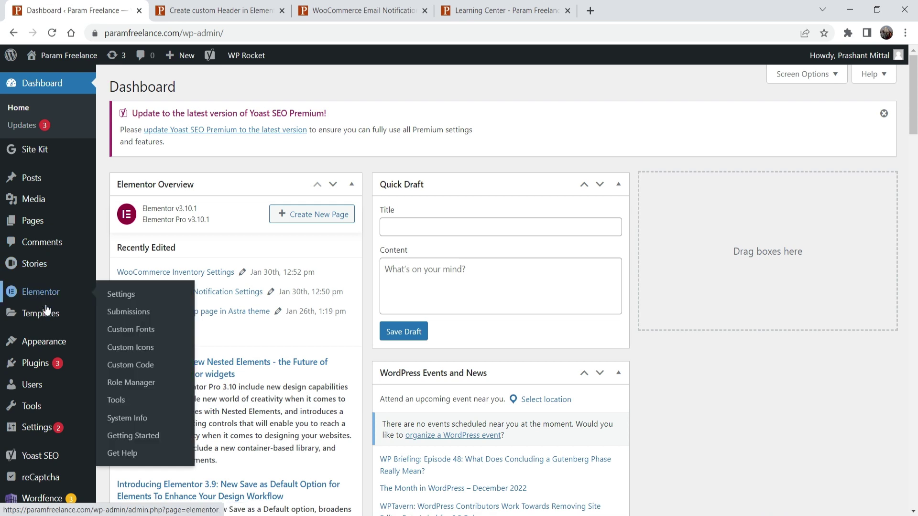
left_click(151, 348)
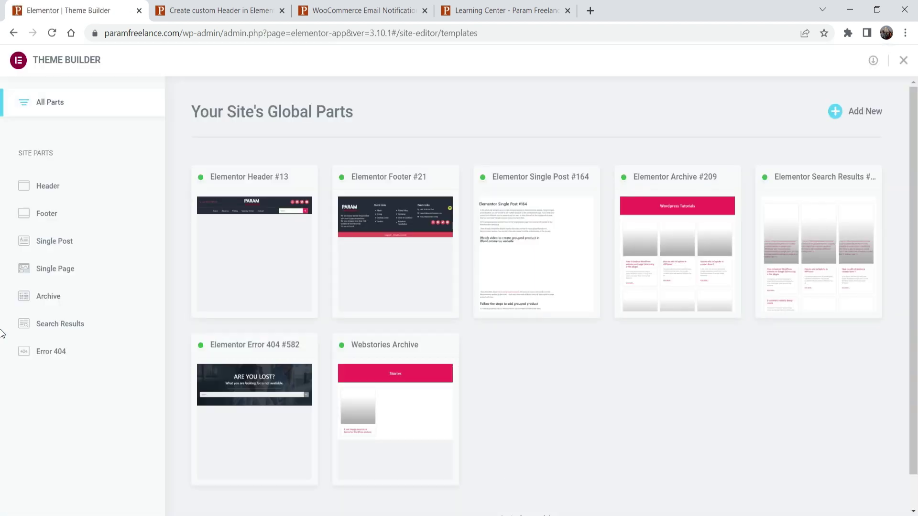
Open the Single Post template #164 in the Elementor editor in a new tab.
left_click(67, 246)
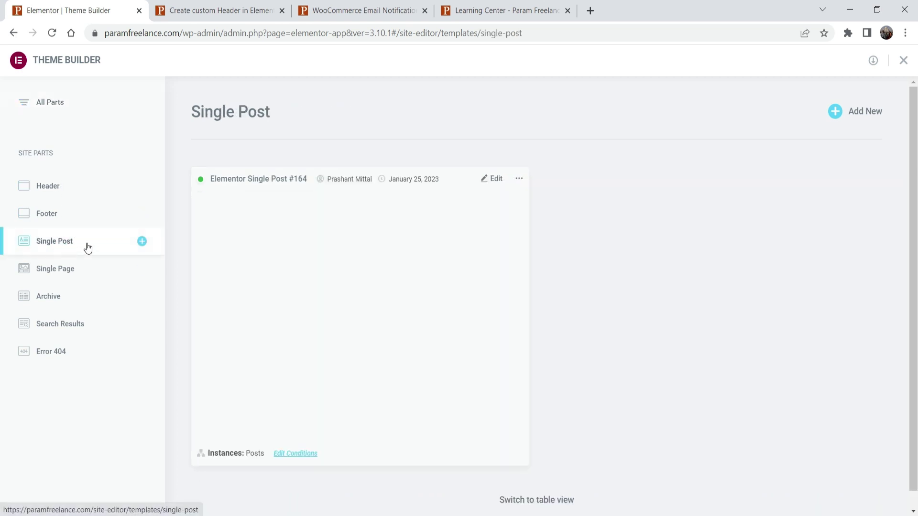
right_click(496, 181)
left_click(516, 190)
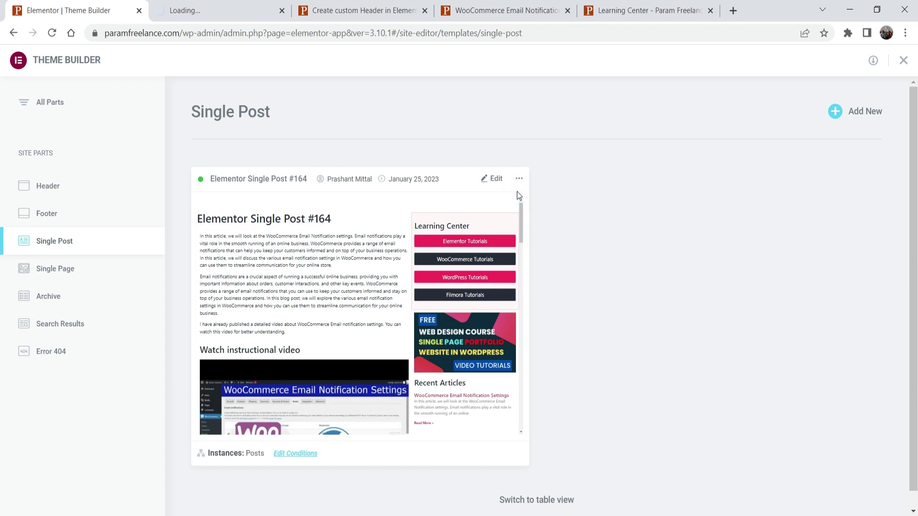
key("ctrl+Tab")
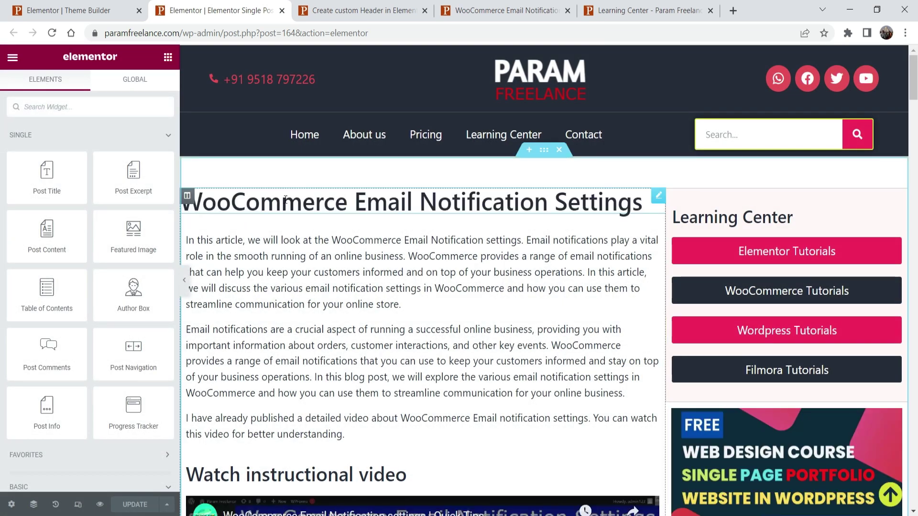
Add an empty section directly above the 'You may also like to read.' related posts widget.
left_click(282, 195)
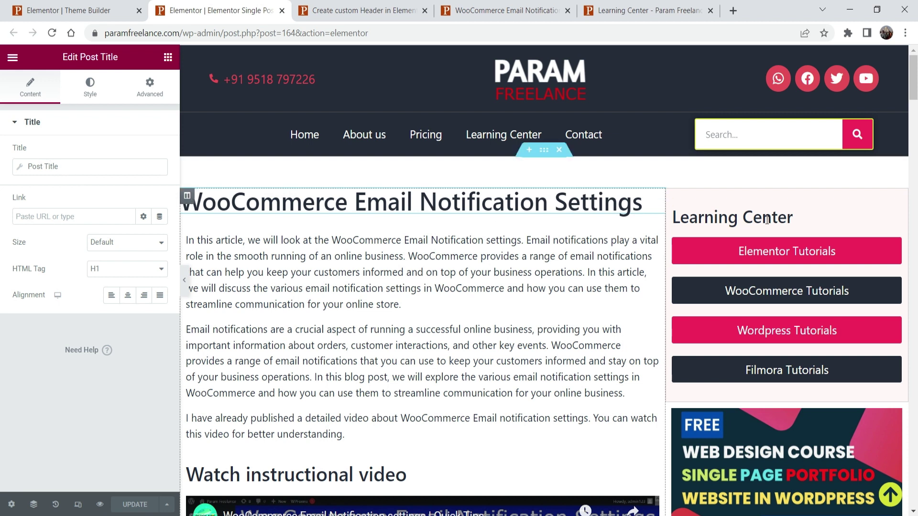
scroll(765, 191, "down", 3)
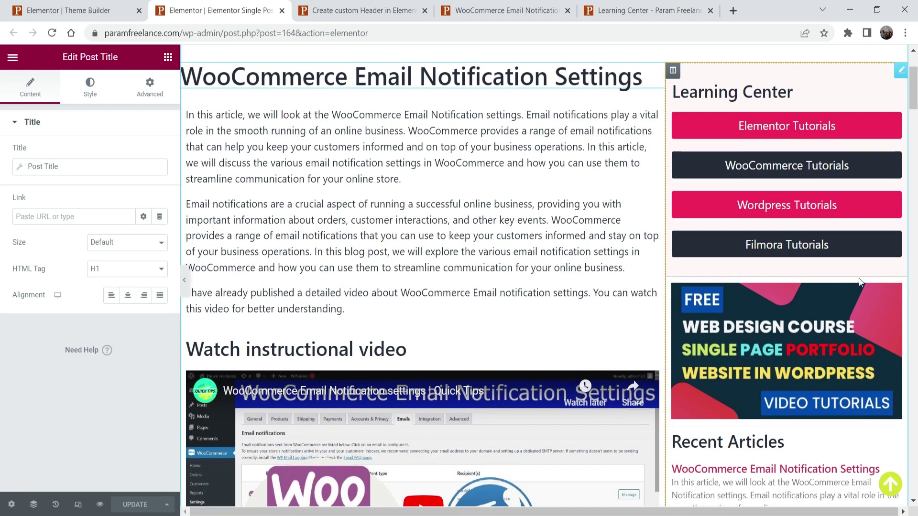
scroll(832, 180, "down", 5)
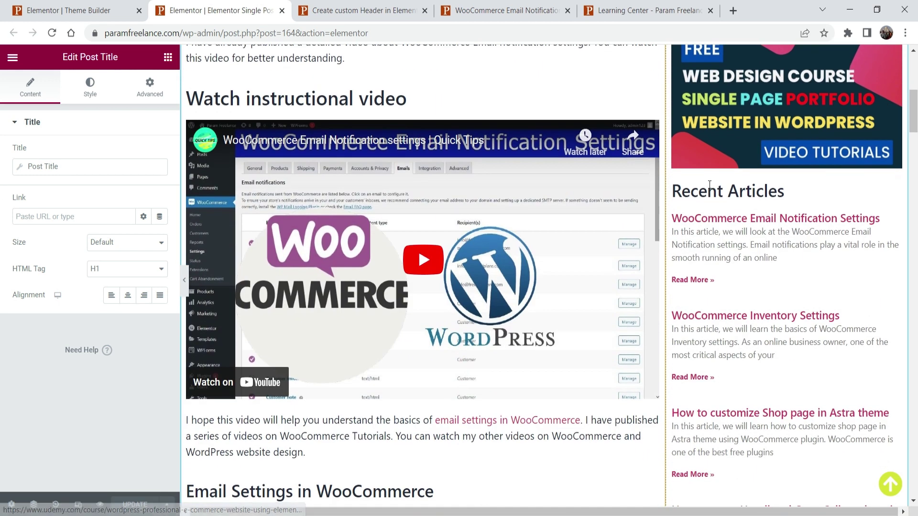
scroll(866, 222, "up", 3)
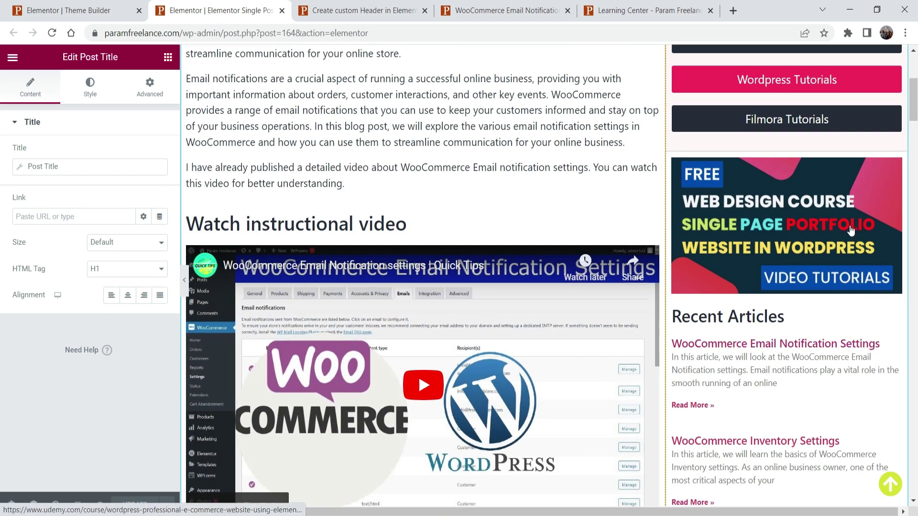
scroll(851, 231, "up", 3)
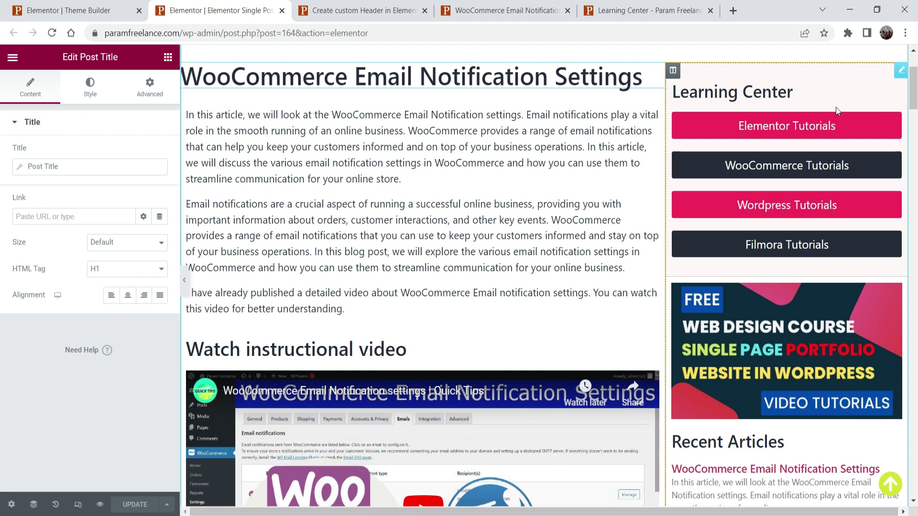
scroll(838, 161, "down", 7)
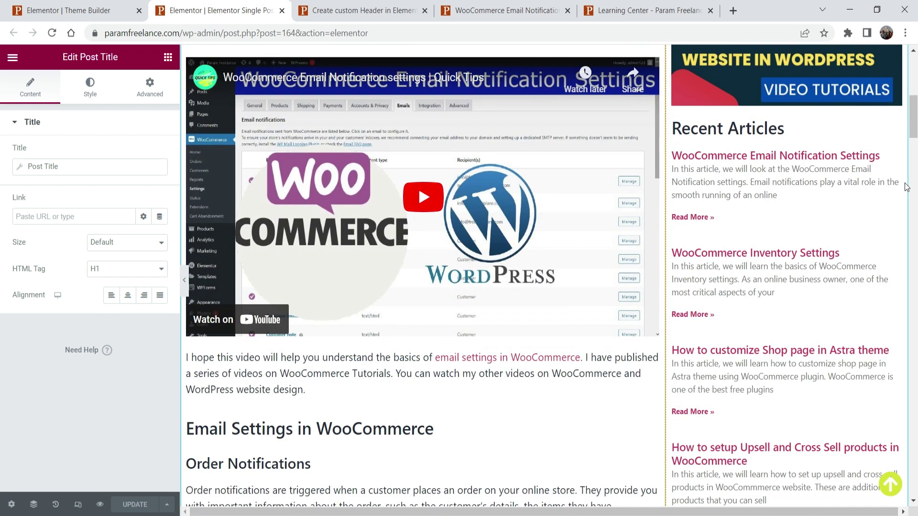
scroll(568, 145, "down", 15)
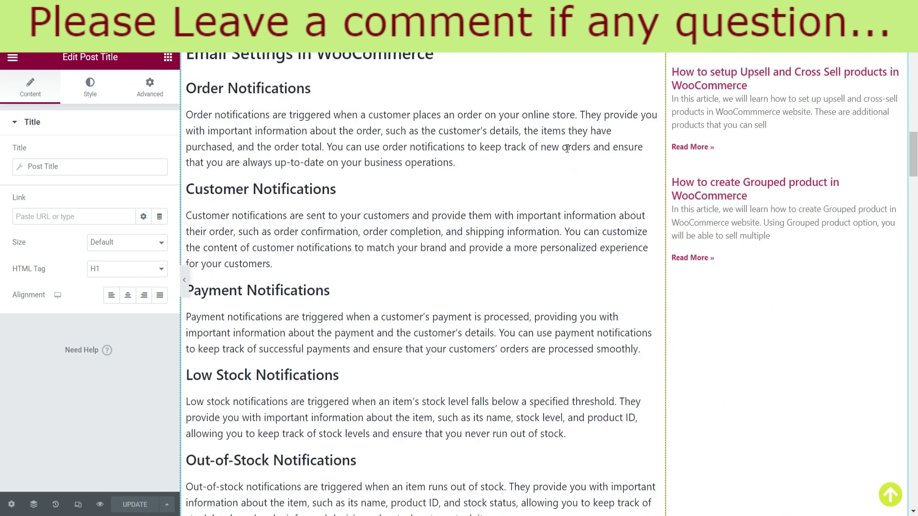
scroll(568, 145, "down", 20)
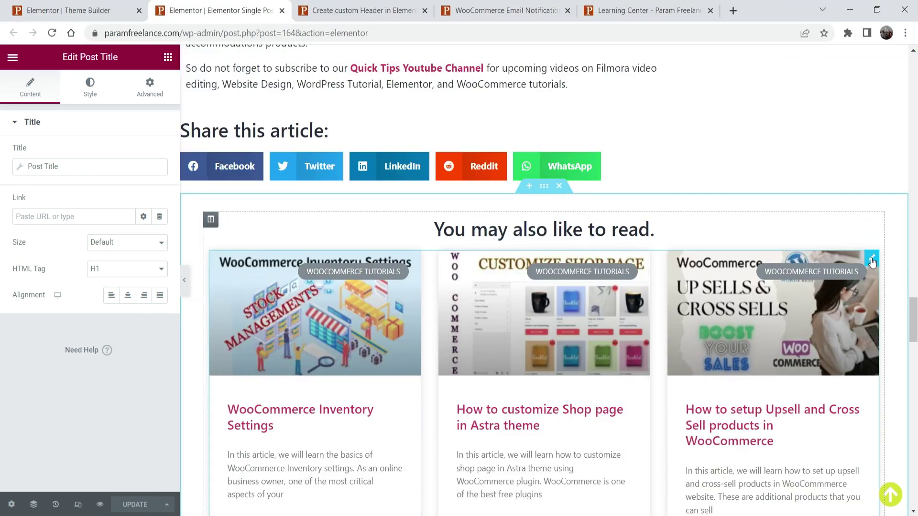
left_click(871, 259)
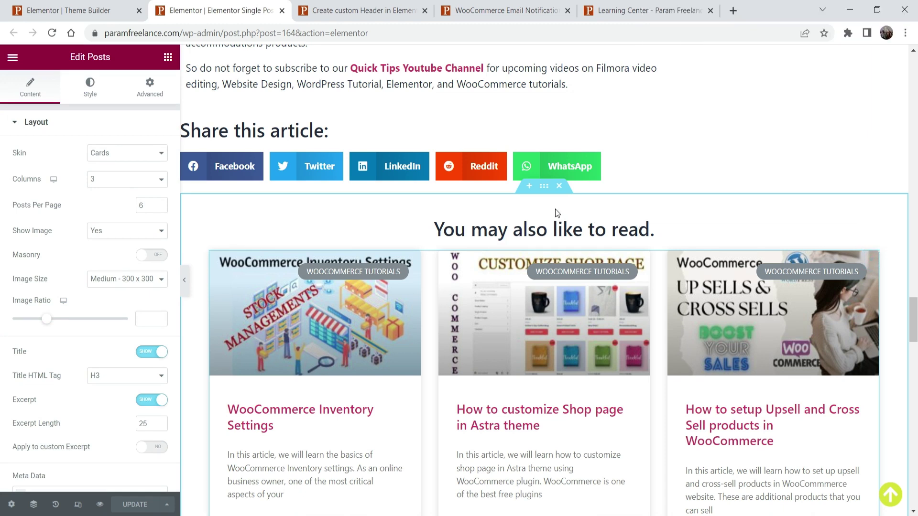
left_click(529, 187)
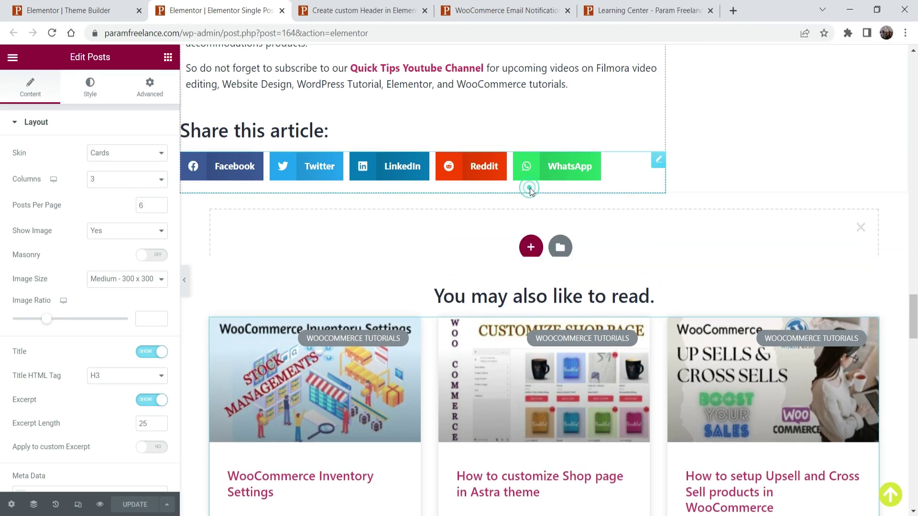
Create a single-column section containing a Heading widget reading 'Related Posts'.
left_click(529, 249)
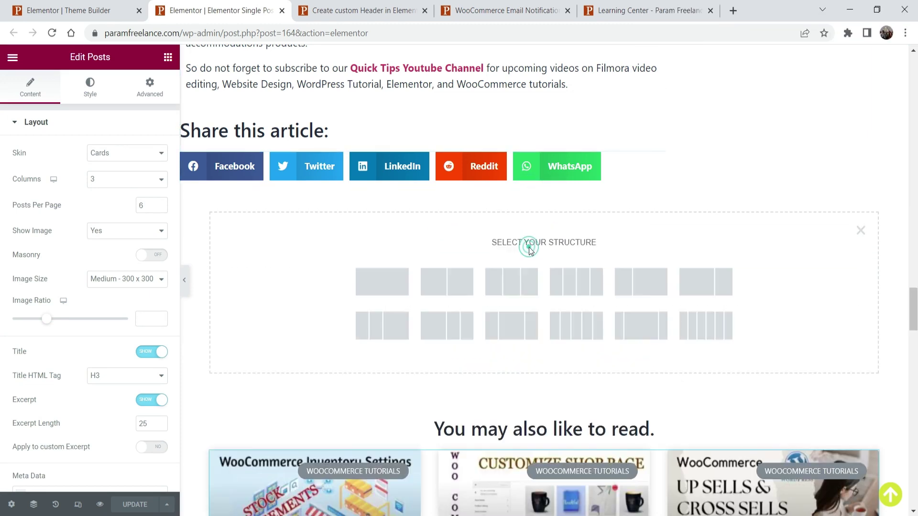
left_click(385, 290)
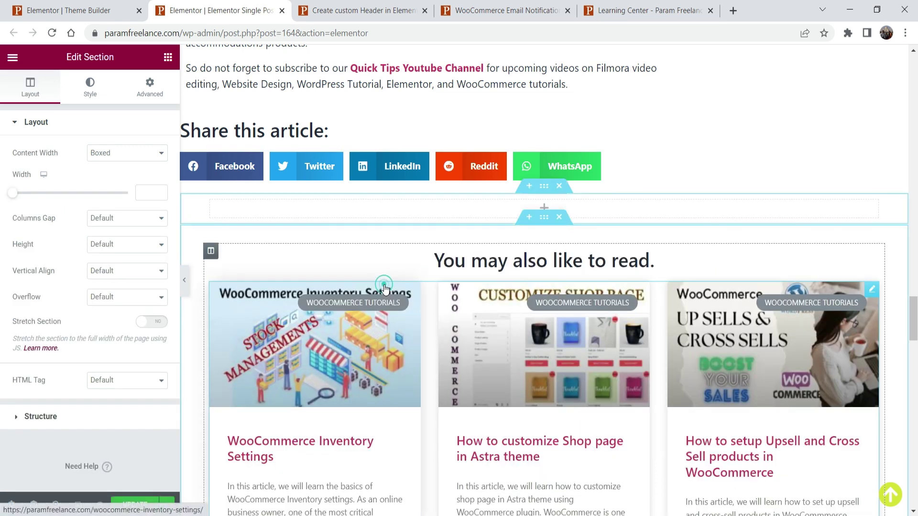
left_click(541, 208)
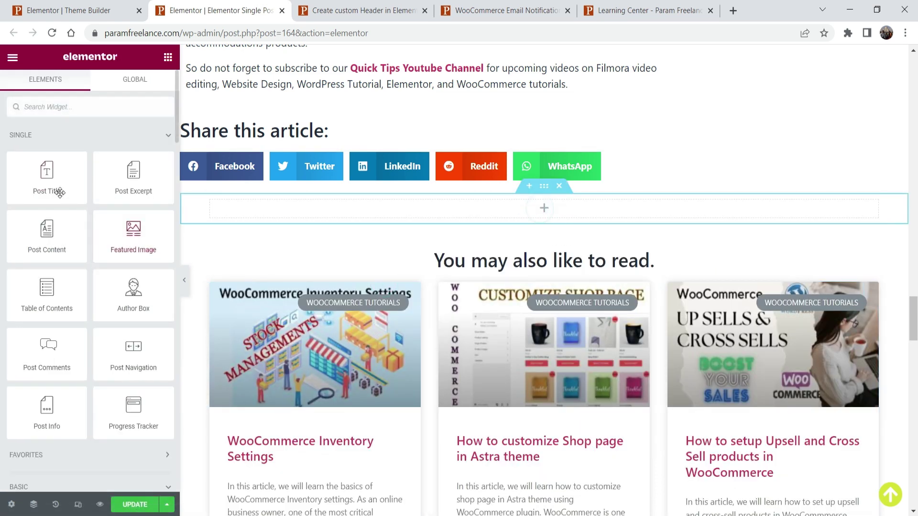
scroll(128, 231, "down", 6)
left_click_drag(127, 231, 430, 209)
key("ctrl+a")
type("Related Posts")
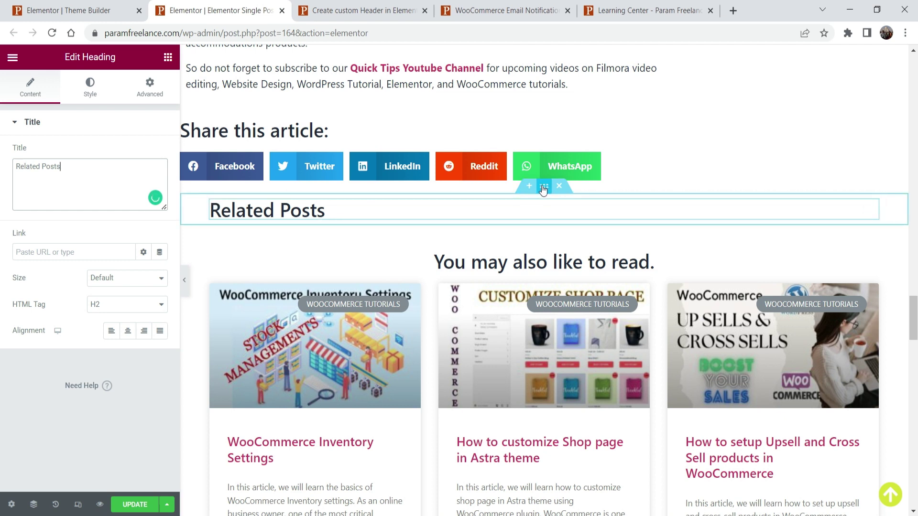
Set the heading section's top and bottom padding to 30 px.
left_click(544, 187)
left_click(150, 87)
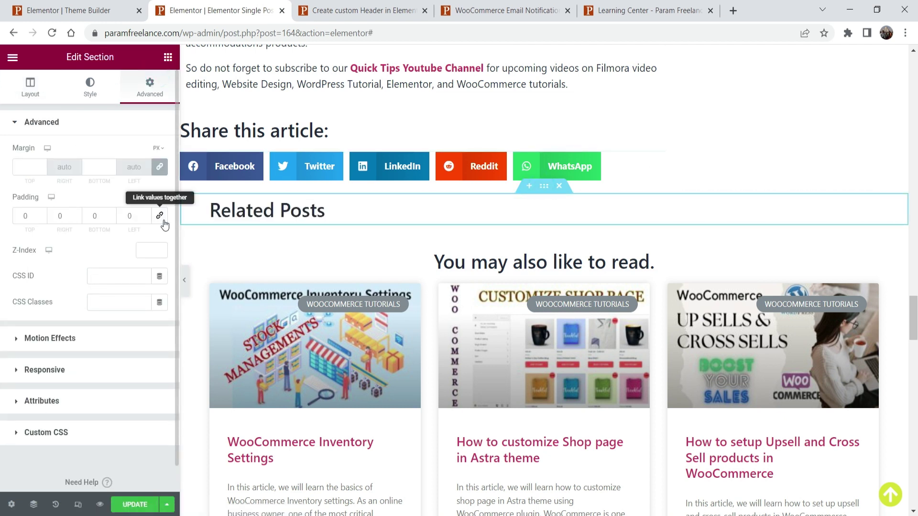
double_click(26, 215)
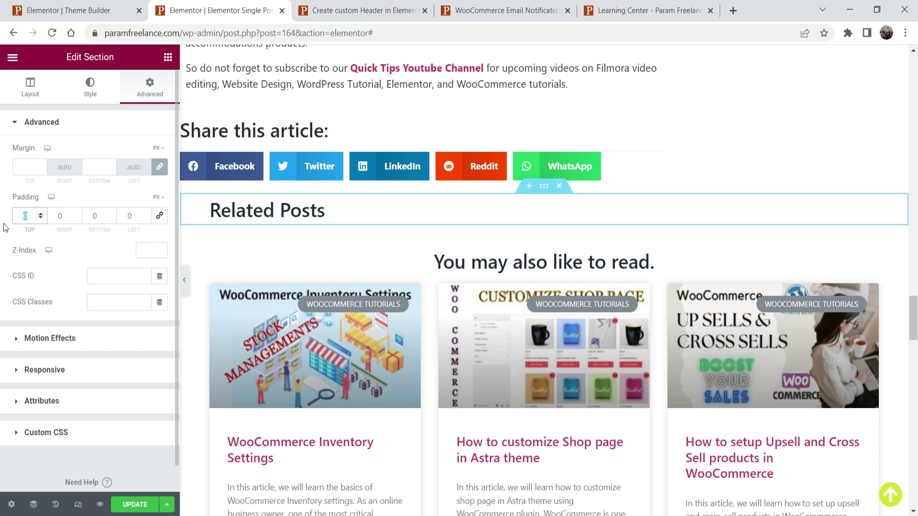
type("30")
double_click(99, 215)
type("30")
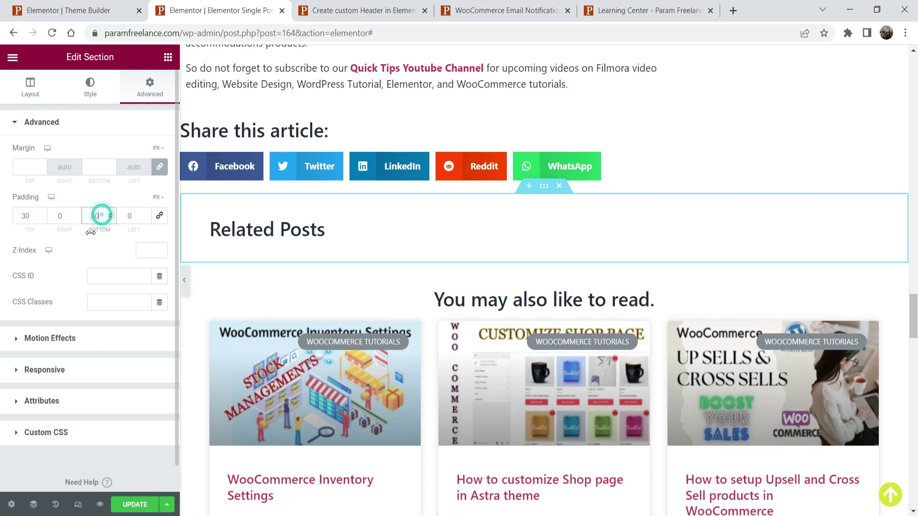
Return to the widget panel and search widgets for 'pos'.
left_click(285, 230)
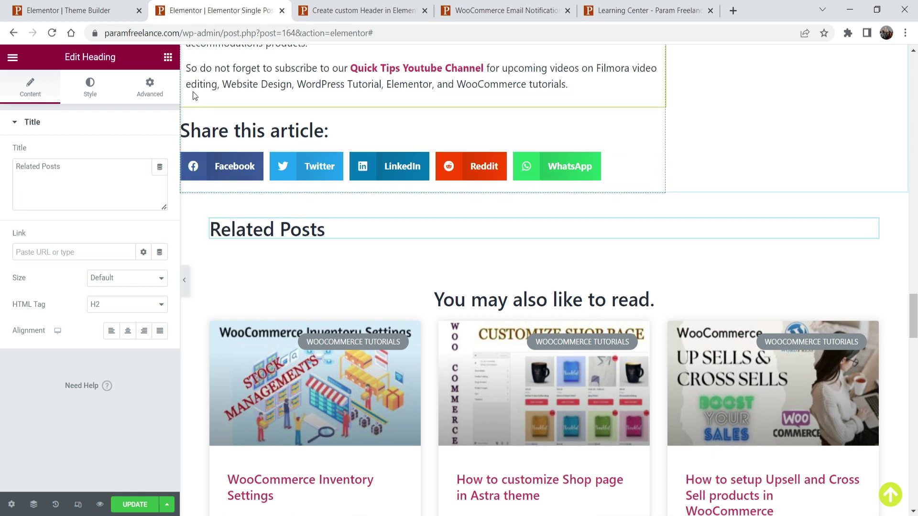
left_click(168, 57)
left_click(66, 107)
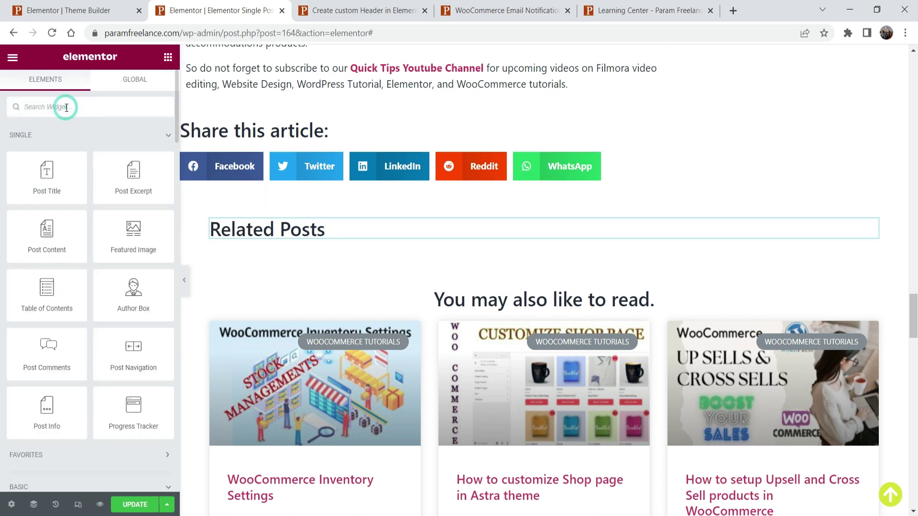
type("post")
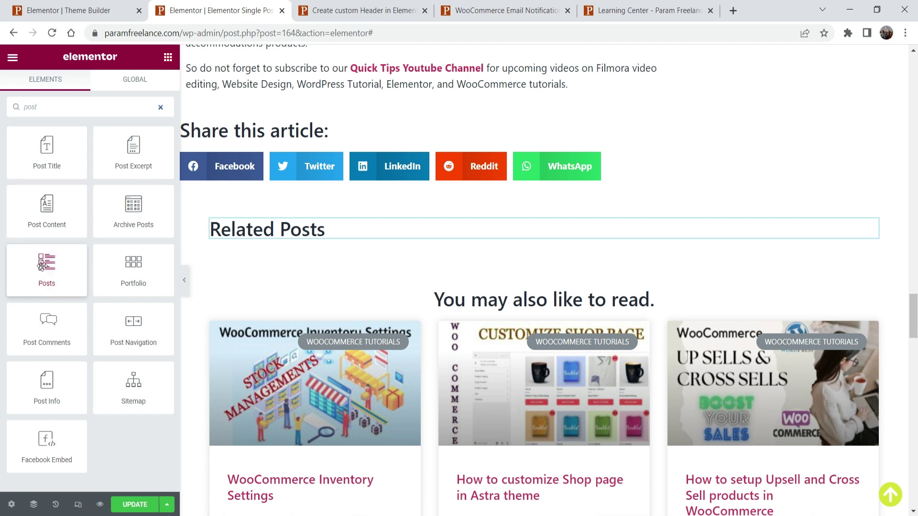
Place a Posts widget below the Related Posts heading and set its skin to Cards.
left_click_drag(41, 261, 577, 239)
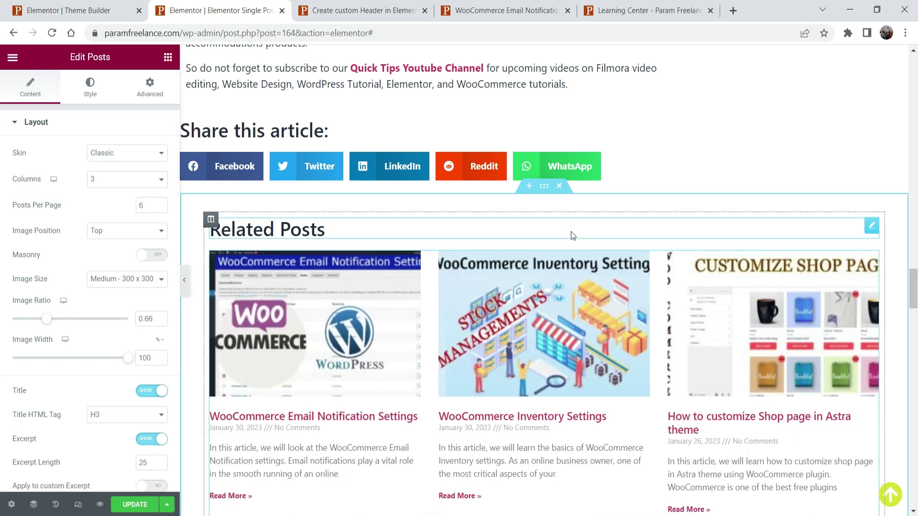
scroll(492, 254, "down", 1)
left_click(114, 146)
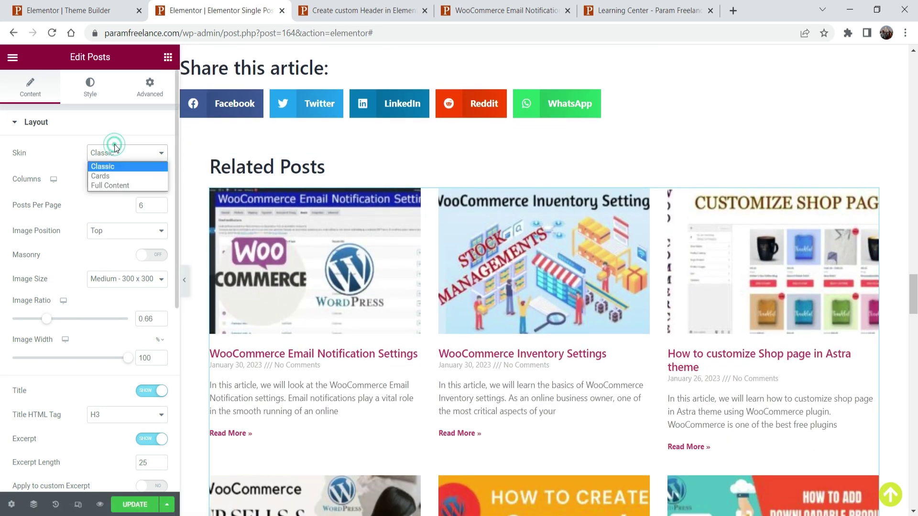
left_click(127, 177)
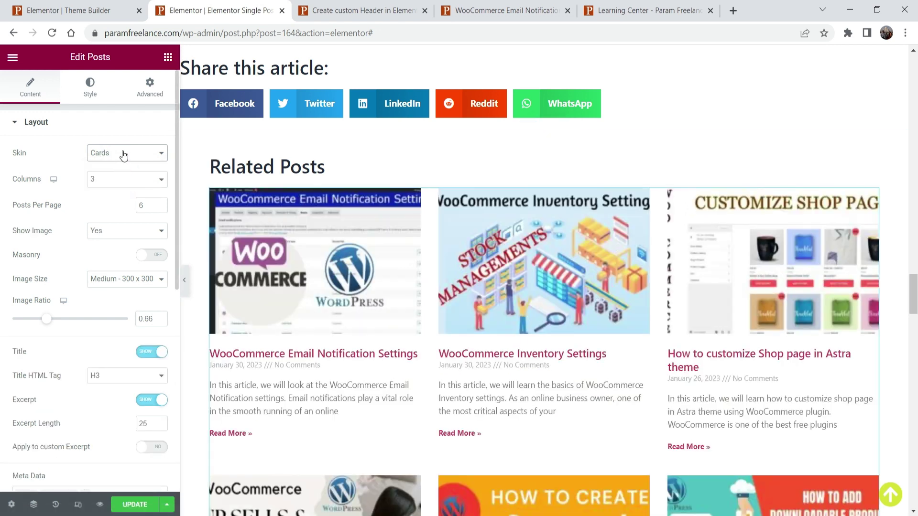
scroll(729, 248, "down", 5)
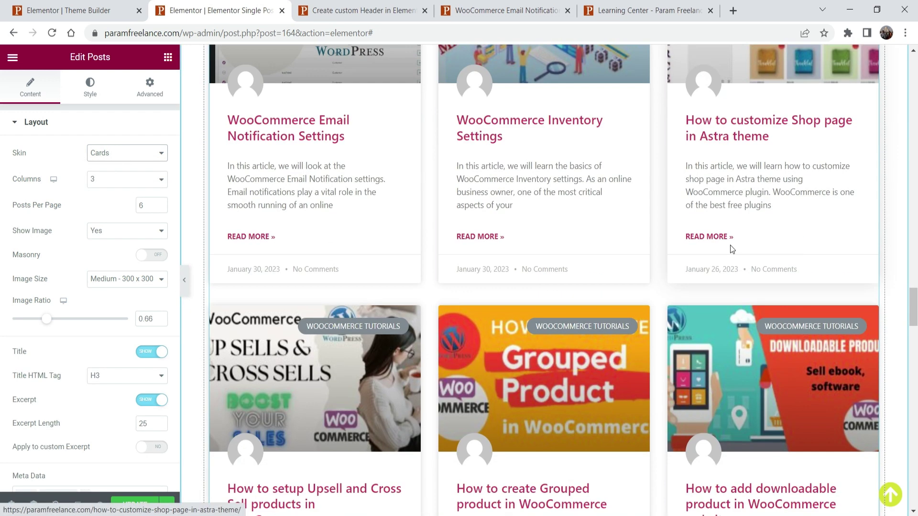
scroll(679, 220, "up", 4)
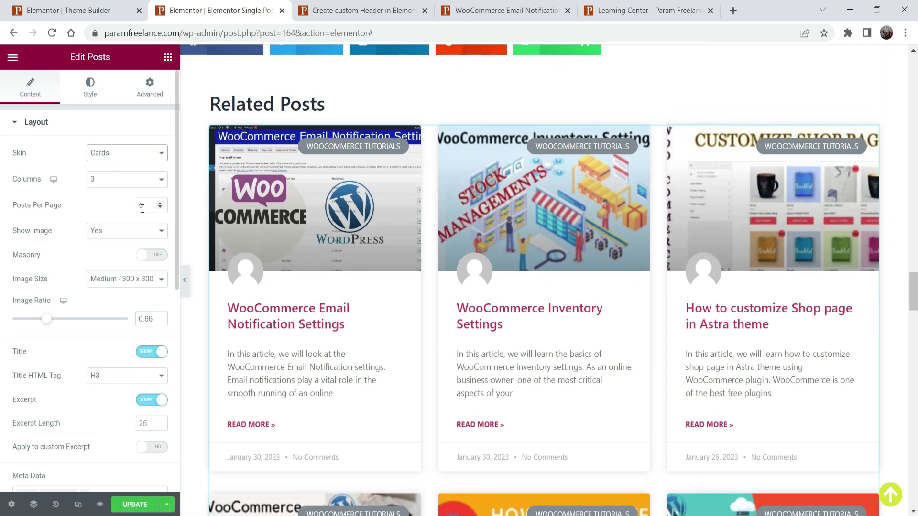
left_click(38, 123)
Set the Posts widget's query source to Related.
left_click(42, 155)
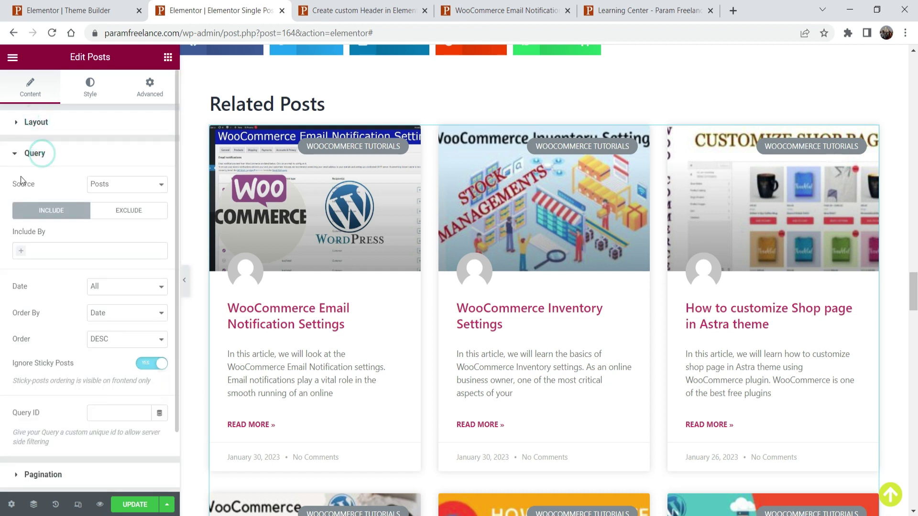
left_click(109, 185)
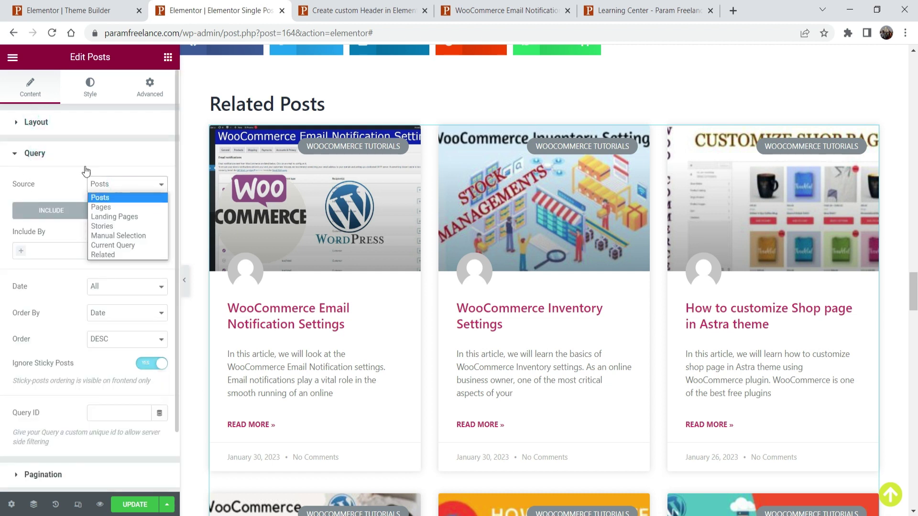
left_click(112, 253)
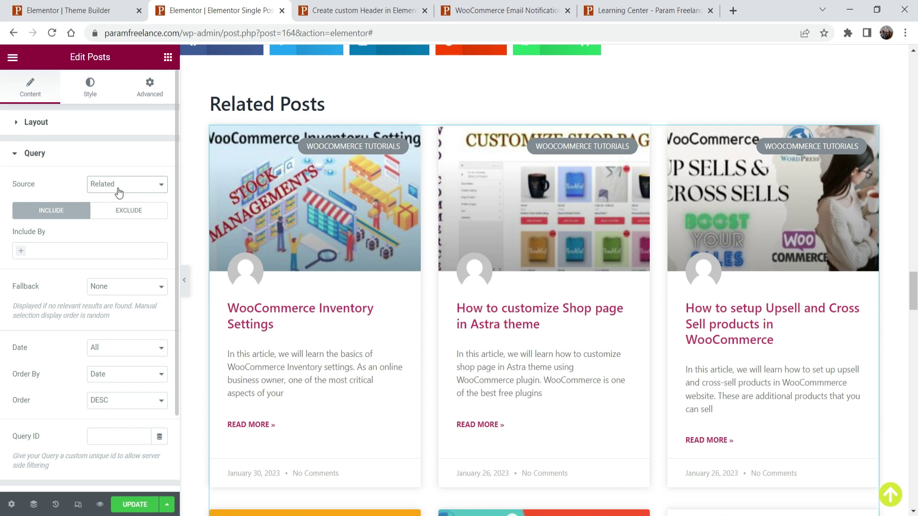
left_click(119, 190)
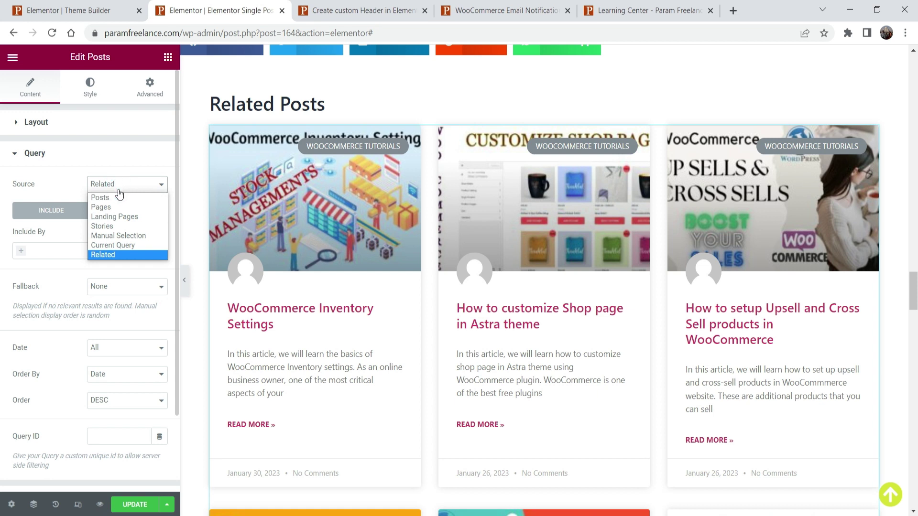
left_click(103, 255)
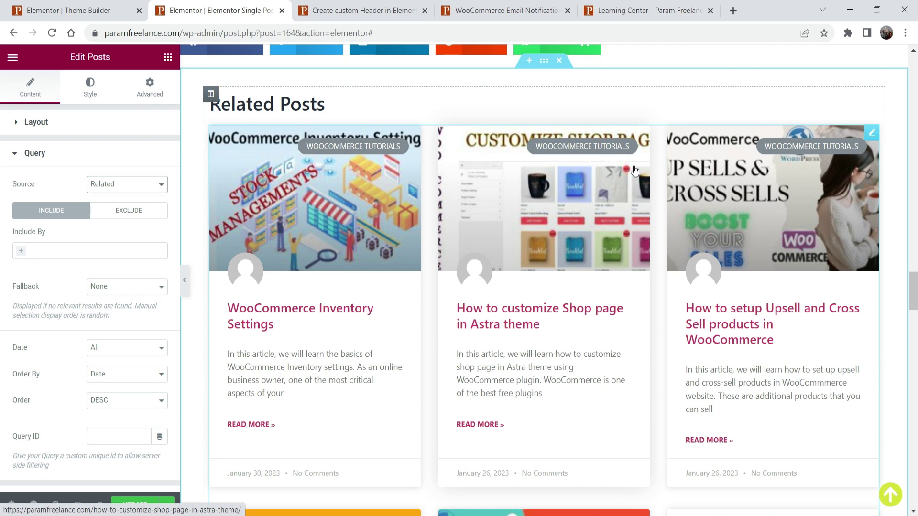
Return to the live custom header article to compare its related-reading section.
scroll(634, 171, "down", 4)
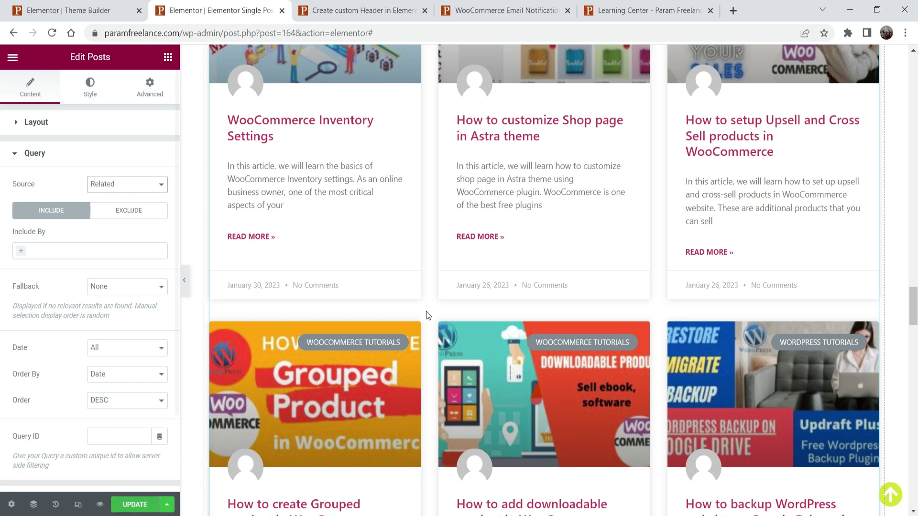
scroll(426, 311, "down", 4)
left_click(354, 10)
scroll(498, 226, "down", 5)
scroll(497, 222, "up", 4)
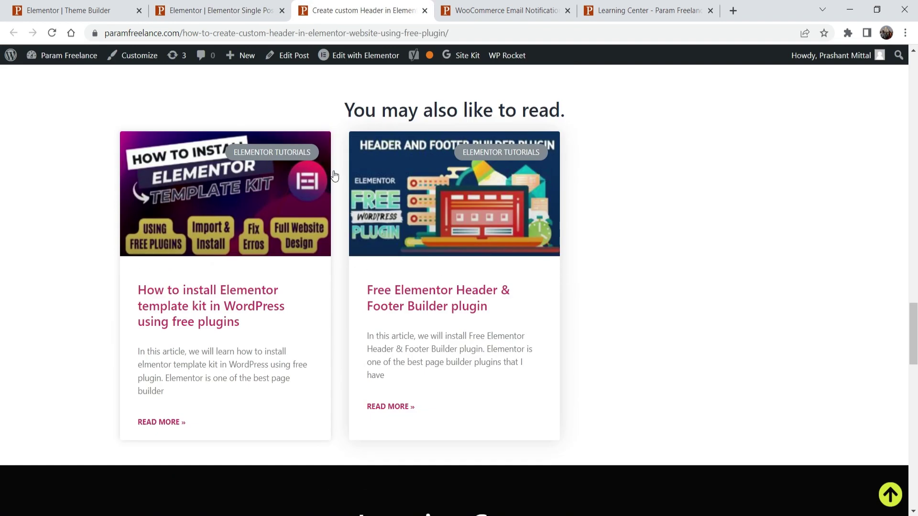